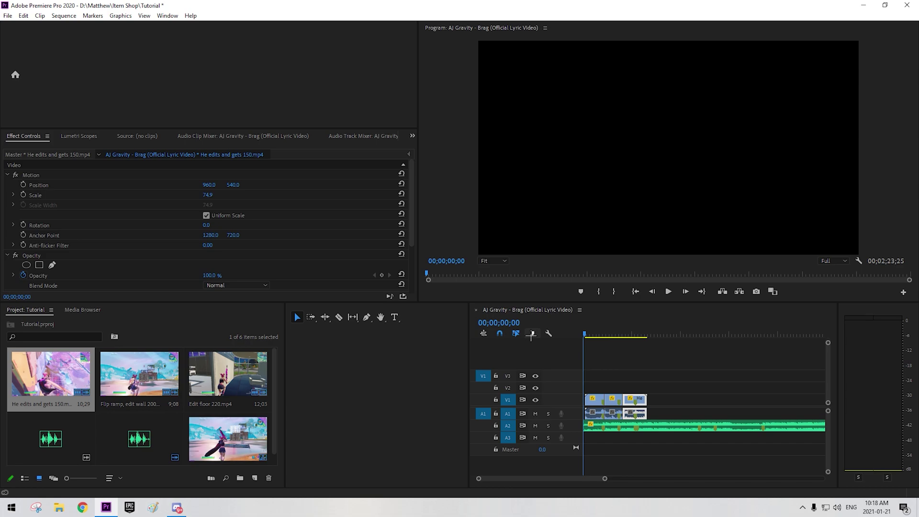
# Step: Play the sequence to review it and scrub the playhead to about 06;18
pyautogui.press('space')
pyautogui.press('space')
pyautogui.click(601, 333)
pyautogui.moveTo(601, 331); pyautogui.dragTo(603, 333)
# Step: With the Razor tool, cut the Flip ramp clip on V1 at 06;12
pyautogui.press('c')
pyautogui.press('Left')
pyautogui.press('Left')
pyautogui.press('Left')
pyautogui.press('Left')
pyautogui.press('Left')
pyautogui.press('Left')
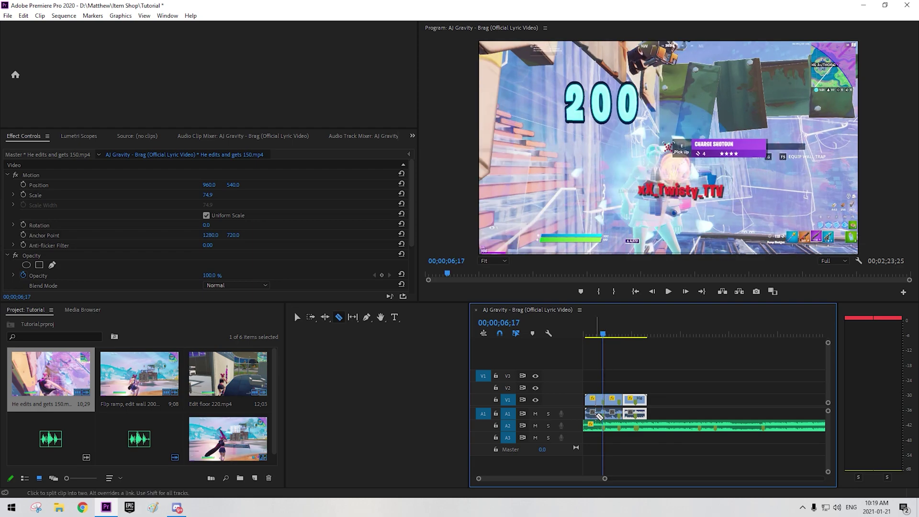
pyautogui.press('Left')
pyautogui.press('Left')
pyautogui.press('Left')
pyautogui.press('Left')
pyautogui.press('Left')
pyautogui.press('Right')
pyautogui.press('Right')
pyautogui.press('Right')
pyautogui.press('Right')
pyautogui.press('Right')
pyautogui.press('Right')
pyautogui.press('Right')
pyautogui.click(612, 398)
pyautogui.moveTo(600, 480); pyautogui.dragTo(568, 487)
# Step: Return to the Selection tool, select the Flip ramp clip and scrub back to 06;00
pyautogui.click(297, 317)
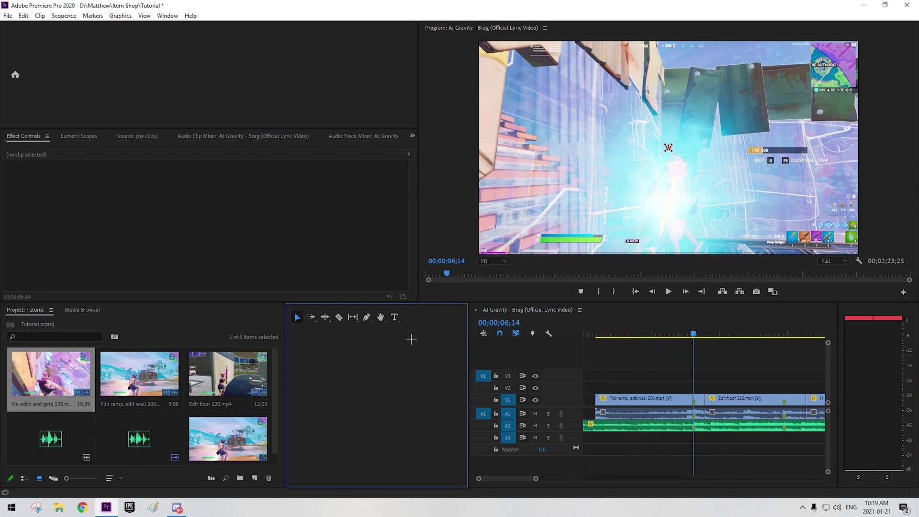
pyautogui.click(693, 334)
pyautogui.moveTo(693, 334); pyautogui.dragTo(696, 335)
pyautogui.click(699, 400)
pyautogui.moveTo(695, 334); pyautogui.dragTo(687, 334)
# Step: Show the Flip ramp clip's Time Remapping speed band and drag it down to 83%
pyautogui.press('space')
pyautogui.press('space')
pyautogui.rightClick(699, 399)
pyautogui.moveTo(724, 491)
pyautogui.moveTo(679, 491)
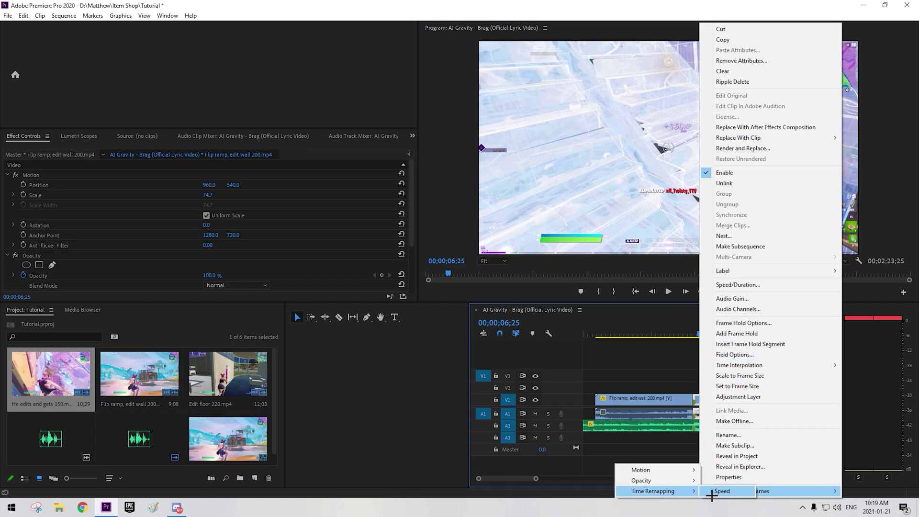
pyautogui.click(720, 491)
pyautogui.doubleClick(556, 399)
pyautogui.press('alt')
pyautogui.moveTo(698, 385); pyautogui.dragTo(698, 423)
# Step: Unlink the clip's audio from its video and play the slowed section from 06;05
pyautogui.scroll(-2, 550, 397)
pyautogui.scroll(-1, 551, 397)
pyautogui.rightClick(698, 404)
pyautogui.click(719, 184)
pyautogui.moveTo(700, 334); pyautogui.dragTo(689, 350)
pyautogui.press('space')
pyautogui.press('space')
# Step: Razor the V1 clip at 06;17, then return to the Selection tool
pyautogui.moveTo(706, 334); pyautogui.dragTo(672, 341)
pyautogui.press('c')
pyautogui.click(673, 400)
pyautogui.click(296, 318)
# Step: Apply Lumetri Color to the short clip and set a Saturation keyframe at 05;06
pyautogui.click(555, 40)
pyautogui.write('Lumetri color')
pyautogui.moveTo(558, 109); pyautogui.dragTo(682, 400)
pyautogui.click(673, 13)
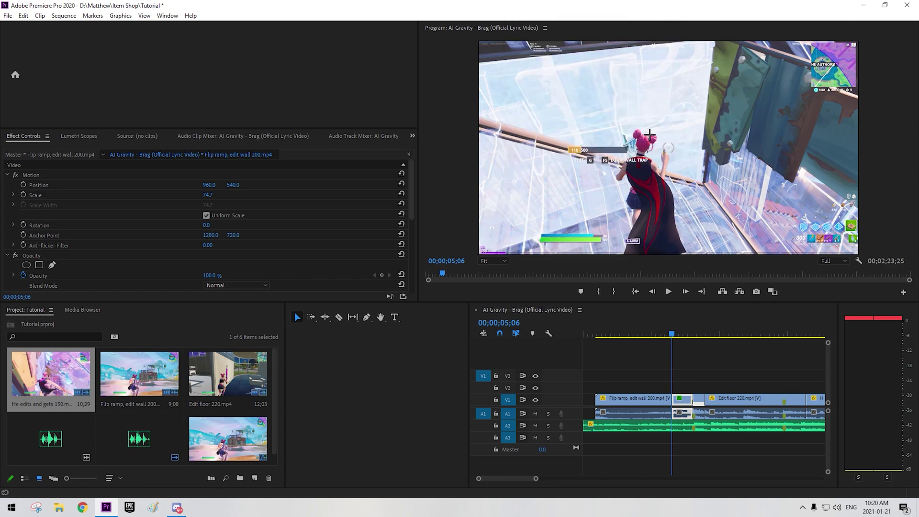
pyautogui.hotkey('shift', 'Right')
pyautogui.click(672, 335)
pyautogui.scroll(-4, 251, 257)
pyautogui.click(13, 230)
pyautogui.scroll(-3, 62, 243)
pyautogui.scroll(-4, 60, 242)
pyautogui.click(30, 266)
# Step: Keyframe Saturation every two frames at 95, 90, 85, 80, 75, 70 and 65
pyautogui.press('Right')
pyautogui.press('Right')
pyautogui.click(205, 268)
pyautogui.write('95')
pyautogui.press('Return')
pyautogui.press('Right')
pyautogui.press('Right')
pyautogui.click(215, 267)
pyautogui.write('90')
pyautogui.press('Return')
pyautogui.press('Right')
pyautogui.press('Right')
pyautogui.click(216, 267)
pyautogui.write('85')
pyautogui.press('Return')
pyautogui.press('Right')
pyautogui.press('Right')
pyautogui.click(217, 267)
pyautogui.write('8')
pyautogui.write('0')
pyautogui.press('Return')
pyautogui.press('Right')
pyautogui.press('Right')
pyautogui.click(216, 268)
pyautogui.write('75')
pyautogui.press('Return')
pyautogui.press('Right')
pyautogui.press('Right')
pyautogui.click(217, 267)
pyautogui.write('70')
pyautogui.press('Return')
pyautogui.press('Right')
pyautogui.press('Right')
pyautogui.click(210, 267)
pyautogui.write('65')
pyautogui.press('Return')
# Step: Continue Saturation keyframes every two frames at 60, 55, 50, 45, 40 and 35
pyautogui.press('Right')
pyautogui.press('Right')
pyautogui.click(216, 268)
pyautogui.write('60')
pyautogui.press('Return')
pyautogui.press('Right')
pyautogui.press('Right')
pyautogui.click(216, 267)
pyautogui.write('55')
pyautogui.press('Return')
pyautogui.press('Right')
pyautogui.press('Right')
pyautogui.click(216, 266)
pyautogui.write('50')
pyautogui.press('Return')
pyautogui.press('Right')
pyautogui.press('Right')
pyautogui.click(216, 267)
pyautogui.write('45')
pyautogui.press('Return')
pyautogui.press('Right')
pyautogui.press('Right')
pyautogui.click(216, 267)
pyautogui.press('Return')
pyautogui.click(216, 266)
pyautogui.write('40')
pyautogui.press('Return')
pyautogui.press('Right')
pyautogui.press('Right')
pyautogui.click(216, 266)
pyautogui.press('Return')
pyautogui.moveTo(687, 334); pyautogui.dragTo(659, 338)
pyautogui.press('space')
pyautogui.press('space')
pyautogui.moveTo(747, 336); pyautogui.dragTo(671, 339)
# Step: With the playhead at 05;02, run Sequence > Render In to Out
pyautogui.click(669, 332)
pyautogui.click(63, 15)
pyautogui.click(97, 60)
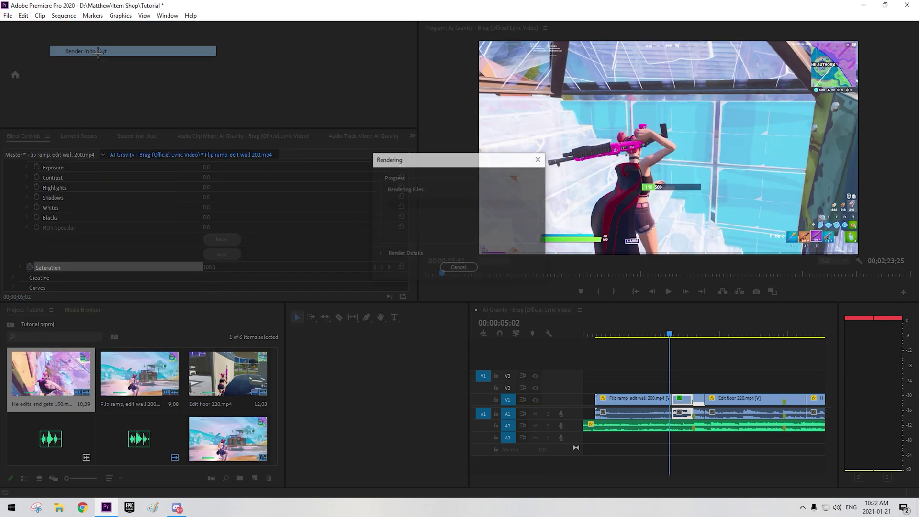
# Step: Select the small clip, search Effects for 'wxv', then 'bcc color corre' and pick BCC Color Correction
pyautogui.click(594, 335)
pyautogui.press('space')
# Step: Move the floating effects list aside and review playback around 05;28 to 07;17
pyautogui.press('space')
pyautogui.press('space')
pyautogui.click(700, 398)
pyautogui.hotkey('shift', '7')
pyautogui.click(532, 41)
pyautogui.write('wxve')
pyautogui.click(535, 128)
pyautogui.click(560, 37)
pyautogui.write('bcc color corre')
pyautogui.click(545, 109)
pyautogui.click(689, 348)
pyautogui.press('space')
pyautogui.press('space')
pyautogui.click(40, 15)
pyautogui.click(589, 8)
pyautogui.moveTo(589, 8); pyautogui.dragTo(365, 16)
pyautogui.moveTo(708, 331); pyautogui.dragTo(687, 333)
pyautogui.press('space')
pyautogui.press('space')
pyautogui.click(23, 15)
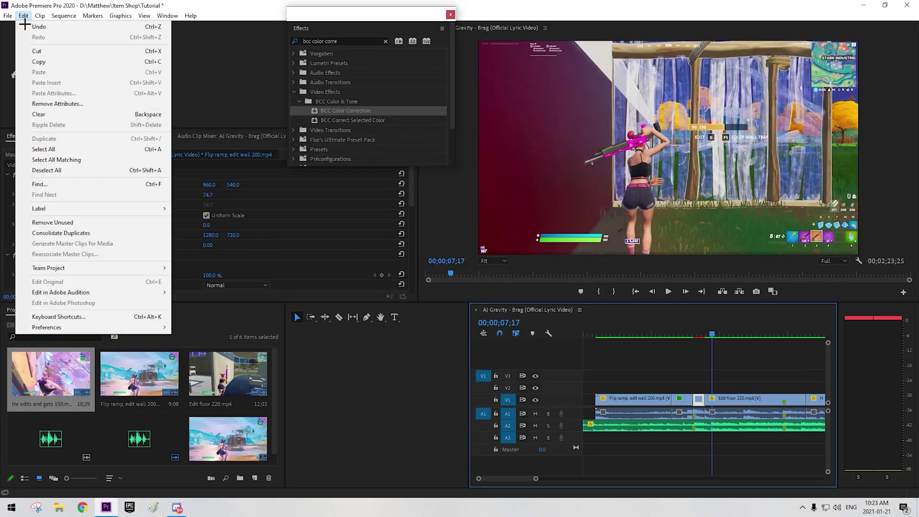
pyautogui.click(23, 16)
pyautogui.moveTo(699, 333); pyautogui.dragTo(693, 334)
pyautogui.press('space')
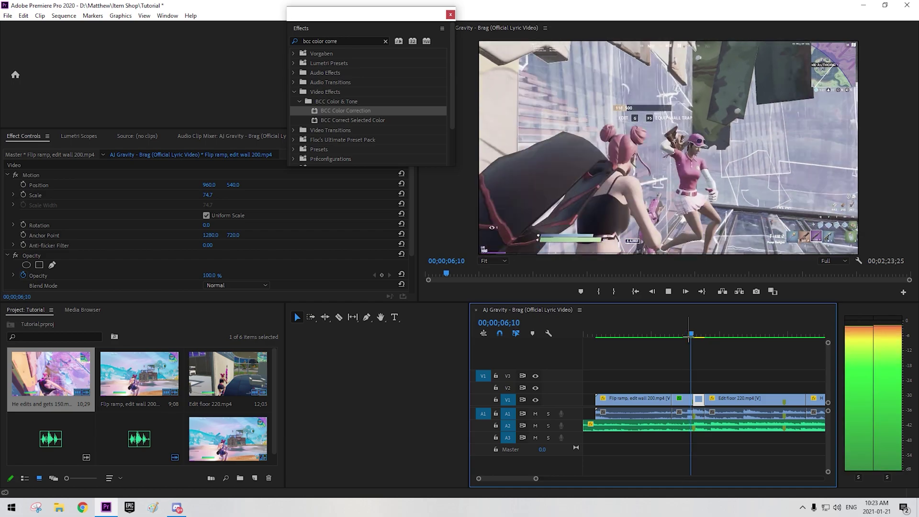
pyautogui.click(683, 336)
pyautogui.press('space')
# Step: Search Effects for 'yarn' and drop the yarn dark blue + shake preset onto the V1 clip at 06;14
pyautogui.rightClick(698, 399)
pyautogui.moveTo(714, 490)
pyautogui.click(424, 470)
pyautogui.click(693, 337)
pyautogui.click(347, 41)
pyautogui.write('yarn')
pyautogui.moveTo(355, 139); pyautogui.dragTo(690, 400)
pyautogui.click(451, 15)
# Step: Render Effects In to Out, then play back from 03;25 to review the effect
pyautogui.click(690, 333)
pyautogui.click(63, 15)
pyautogui.click(76, 38)
pyautogui.press('space')
pyautogui.moveTo(717, 333); pyautogui.dragTo(648, 323)
pyautogui.press('space')
# Step: Razor-cut the Edit floor 220 clip at the playhead at 11;22
pyautogui.press('space')
# Step: Apply the Crab's swish pan preset to the Edit floor 220 edit point at 06;14
pyautogui.click(730, 398)
pyautogui.click(700, 332)
pyautogui.moveTo(700, 332); pyautogui.dragTo(694, 333)
pyautogui.hotkey('shift', '7')
pyautogui.click(334, 42)
pyautogui.write('crab swish')
pyautogui.moveTo(330, 141); pyautogui.dragTo(711, 408)
pyautogui.press('space')
pyautogui.press('space')
pyautogui.moveTo(713, 334); pyautogui.dragTo(780, 322)
pyautogui.press('Right')
pyautogui.press('Right')
pyautogui.press('c')
pyautogui.click(787, 413)
pyautogui.click(297, 317)
pyautogui.press('space')
# Step: Cut the clip once more just after, leaving a short piece, then deselect it
pyautogui.press('c')
pyautogui.click(797, 403)
pyautogui.press('v')
pyautogui.click(801, 401)
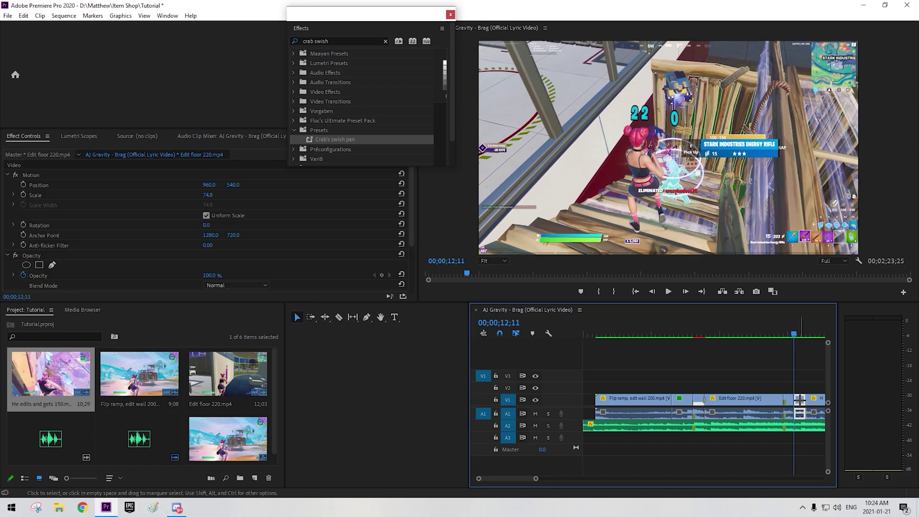
pyautogui.rightClick(801, 401)
pyautogui.click(689, 376)
# Step: Show Time Remapping speed keyframes and drag Edit floor 220's ending down to 61% speed
pyautogui.moveTo(791, 325); pyautogui.dragTo(788, 327)
pyautogui.click(788, 401)
pyautogui.click(784, 334)
pyautogui.press('space')
pyautogui.press('space')
pyautogui.rightClick(789, 399)
pyautogui.moveTo(797, 492)
pyautogui.click(800, 491)
pyautogui.doubleClick(577, 393)
pyautogui.scroll(1, 556, 400)
pyautogui.moveTo(788, 425); pyautogui.dragTo(788, 425)
pyautogui.keyDown('alt'); pyautogui.scroll(-3, 549, 397); pyautogui.keyUp('alt')
# Step: Disable and then delete the short leftover clip after the slowed section
pyautogui.rightClick(787, 402)
pyautogui.click(824, 183)
# Step: Trim the clip's video and audio ends to close the gap, then replay from 11;21
pyautogui.press('space')
pyautogui.press('space')
pyautogui.rightClick(802, 399)
pyautogui.click(807, 72)
pyautogui.moveTo(795, 398); pyautogui.dragTo(800, 412)
pyautogui.click(781, 337)
pyautogui.press('space')
pyautogui.press('space')
pyautogui.moveTo(803, 399); pyautogui.dragTo(802, 413)
pyautogui.click(788, 338)
pyautogui.press('space')
pyautogui.press('space')
pyautogui.moveTo(801, 337); pyautogui.dragTo(781, 345)
pyautogui.press('space')
pyautogui.press('space')
# Step: Razor-cut the clip at 10;19 and select the short piece after the cut
pyautogui.click(772, 343)
pyautogui.click(764, 336)
pyautogui.press('Right')
pyautogui.press('Right')
pyautogui.press('Right')
pyautogui.press('c')
pyautogui.click(297, 319)
pyautogui.click(770, 401)
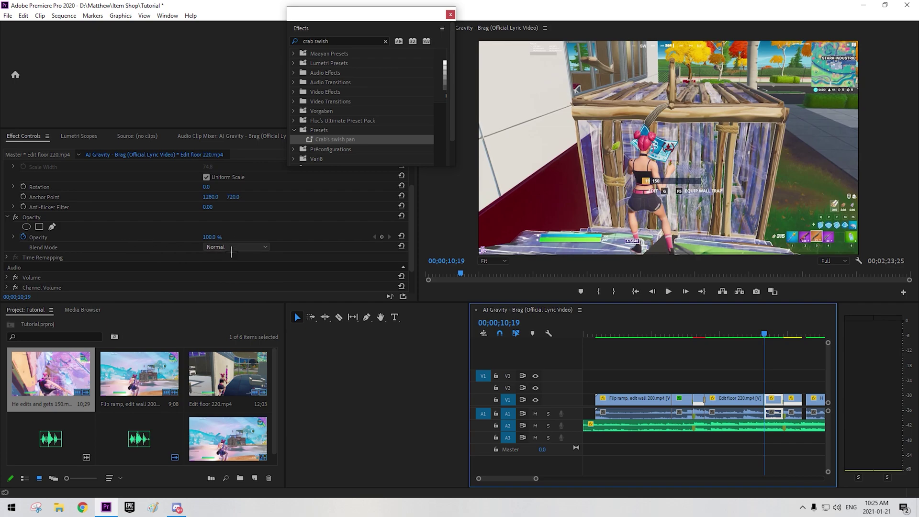
# Step: Keyframe opacity one frame apart at 95, 90, 85, 80, 75, 70, 65 and 60%
pyautogui.press('Right')
pyautogui.click(215, 237)
pyautogui.write('95')
pyautogui.press('Return')
pyautogui.press('Right')
pyautogui.write('90')
pyautogui.press('Return')
pyautogui.press('Right')
pyautogui.write('85')
pyautogui.press('Return')
pyautogui.press('Right')
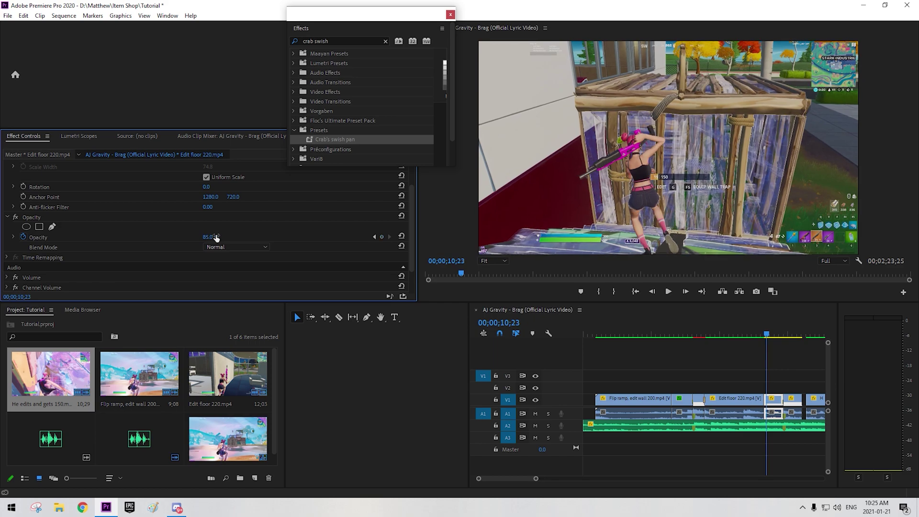
pyautogui.write('80')
pyautogui.press('Return')
pyautogui.press('Right')
pyautogui.write('75')
pyautogui.press('Return')
pyautogui.press('Right')
pyautogui.write('70')
pyautogui.press('Return')
pyautogui.press('Right')
pyautogui.write('65')
pyautogui.press('Return')
pyautogui.press('Right')
pyautogui.write('60')
pyautogui.press('Return')
pyautogui.press('Right')
# Step: Continue the opacity keyframes at 50, 45, 40, 35 and 30%, then play the fade
pyautogui.press('Escape')
pyautogui.press('Up')
pyautogui.press('Right')
pyautogui.press('Right')
pyautogui.press('Right')
pyautogui.press('Right')
pyautogui.press('Right')
pyautogui.press('Right')
pyautogui.press('Right')
pyautogui.press('Right')
pyautogui.press('Right')
pyautogui.press('Right')
pyautogui.press('Return')
pyautogui.press('Right')
pyautogui.write('45')
pyautogui.press('Return')
pyautogui.press('Right')
pyautogui.write('40')
pyautogui.press('Return')
pyautogui.press('Right')
pyautogui.write('35')
pyautogui.press('Return')
pyautogui.press('Right')
pyautogui.write('30')
pyautogui.press('Return')
pyautogui.click(757, 330)
pyautogui.press('space')
pyautogui.press('space')
# Step: Search the crab presets and drop Crab's pink glow + rgb split onto the clip
pyautogui.moveTo(795, 331); pyautogui.dragTo(766, 335)
pyautogui.press('space')
pyautogui.press('space')
pyautogui.click(335, 43)
pyautogui.write('crab swi')
pyautogui.press('BackSpace')
pyautogui.press('BackSpace')
pyautogui.press('BackSpace')
pyautogui.scroll(-1, 353, 85)
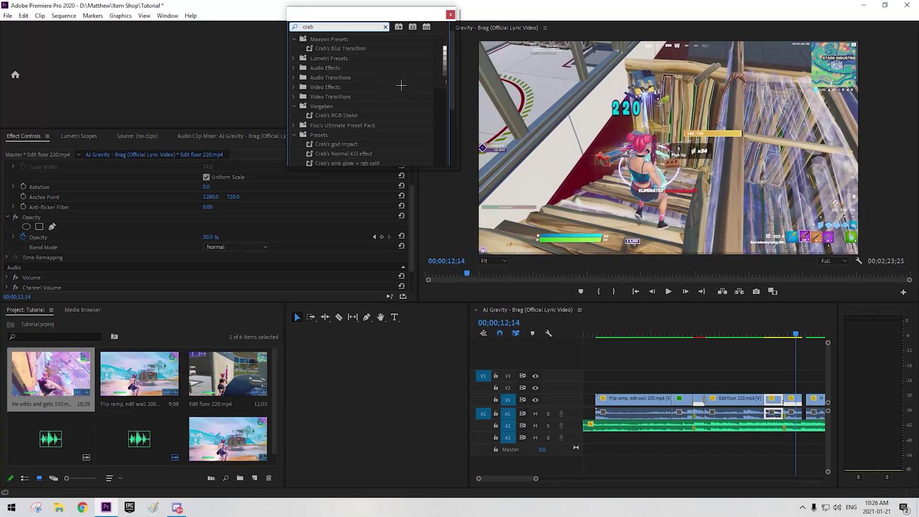
pyautogui.scroll(1, 450, 61)
pyautogui.moveTo(452, 74); pyautogui.dragTo(449, 118)
pyautogui.moveTo(347, 94); pyautogui.dragTo(637, 220)
pyautogui.moveTo(792, 401); pyautogui.dragTo(792, 400)
# Step: Preview the glow from 10;07, then try the Crab's rgb shake and GOD shake presets
pyautogui.click(786, 334)
pyautogui.moveTo(786, 334); pyautogui.dragTo(758, 335)
pyautogui.press('space')
pyautogui.press('space')
pyautogui.moveTo(334, 113); pyautogui.dragTo(552, 348)
pyautogui.click(328, 123)
pyautogui.scroll(2, 622, 331)
pyautogui.click(596, 335)
pyautogui.press('space')
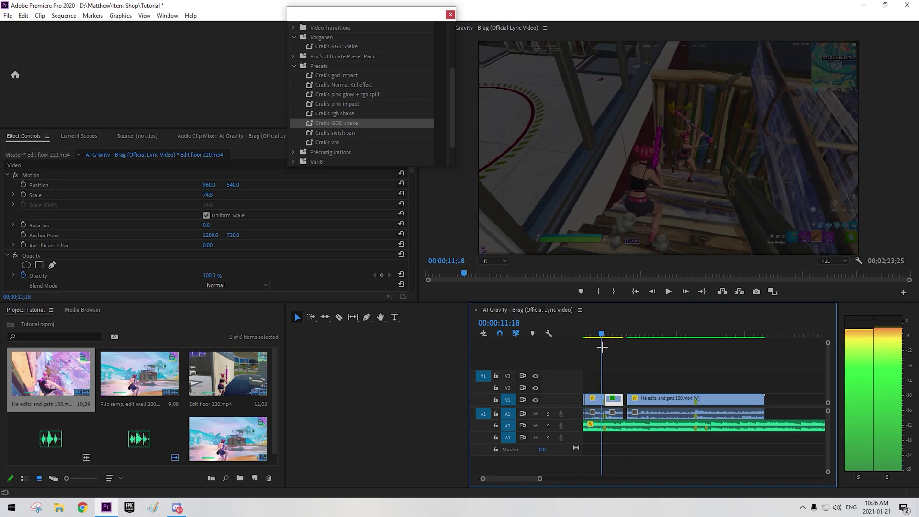
pyautogui.press('space')
# Step: Render previews of the effects from the Sequence menu
pyautogui.click(70, 15)
pyautogui.click(36, 61)
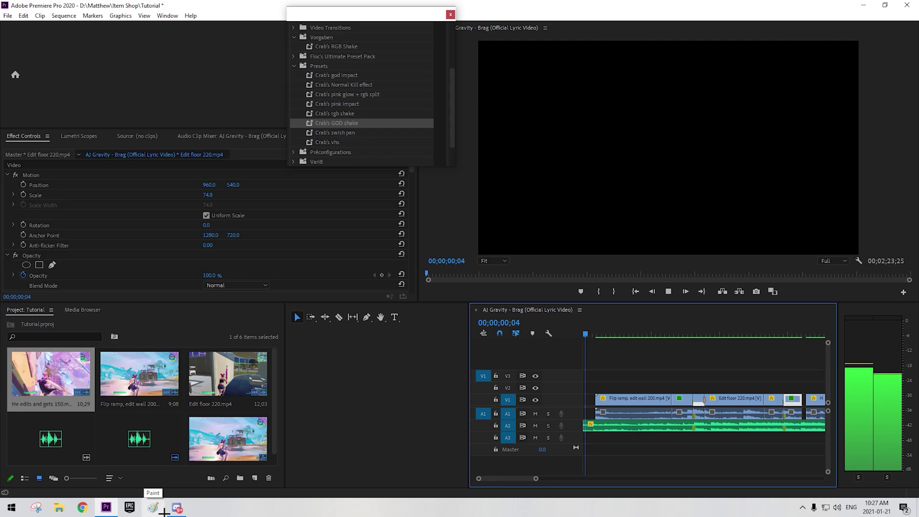
pyautogui.press('space')
# Step: Trim the V1 clip's start, add the Crab's swish pan preset there, and preview it
pyautogui.scroll(1, 353, 81)
pyautogui.moveTo(588, 400); pyautogui.dragTo(592, 400)
pyautogui.moveTo(450, 106); pyautogui.dragTo(451, 114)
pyautogui.moveTo(335, 138); pyautogui.dragTo(596, 405)
pyautogui.moveTo(605, 334); pyautogui.dragTo(587, 349)
pyautogui.press('space')
# Step: Make a first razor cut on the V1 clip, then scrub from 15;21 to find the end point
pyautogui.press('space')
pyautogui.press('space')
pyautogui.press('c')
pyautogui.click(658, 399)
pyautogui.click(298, 317)
pyautogui.click(634, 334)
pyautogui.moveTo(634, 334); pyautogui.dragTo(651, 335)
pyautogui.press('space')
pyautogui.press('space')
# Step: Split the V1 clip at 16;27 and clear the piece after the cut
pyautogui.press('c')
pyautogui.click(671, 400)
pyautogui.press('v')
pyautogui.rightClick(711, 402)
pyautogui.click(734, 71)
# Step: Show the remaining clip's Time Remapping > Speed keyframes and expand V1 to view them
pyautogui.click(661, 400)
pyautogui.rightClick(663, 402)
pyautogui.moveTo(765, 488)
pyautogui.moveTo(836, 489)
pyautogui.click(783, 491)
pyautogui.doubleClick(555, 406)
pyautogui.doubleClick(543, 425)
pyautogui.scroll(-1, 548, 418)
pyautogui.doubleClick(554, 401)
pyautogui.doubleClick(559, 394)
# Step: Unlink the clip's video from its audio and trim the clip's end near 16;17
pyautogui.rightClick(665, 402)
pyautogui.click(691, 183)
pyautogui.moveTo(661, 428); pyautogui.dragTo(654, 434)
pyautogui.moveTo(655, 337); pyautogui.dragTo(647, 342)
pyautogui.press('space')
pyautogui.press('space')
# Step: Apply the Crab's vhs preset to the short V1 clip and preview it from 17;14
pyautogui.doubleClick(322, 148)
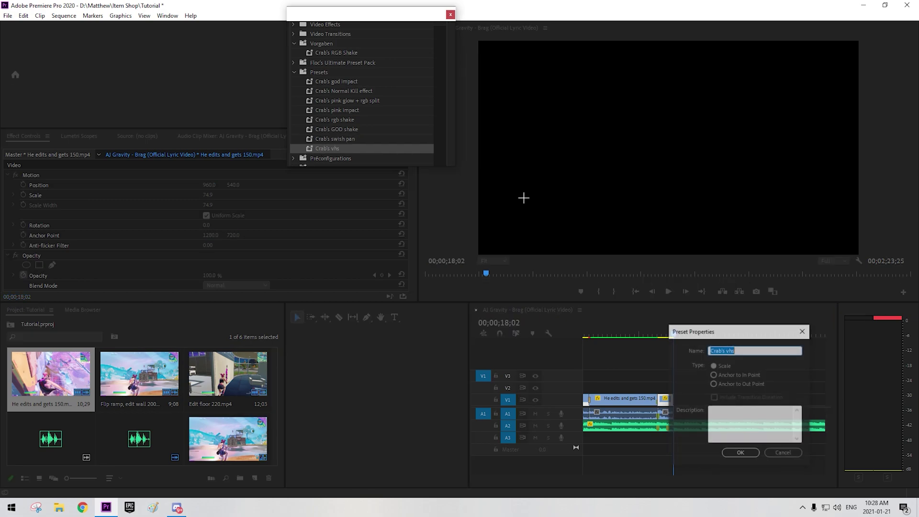
pyautogui.click(796, 332)
pyautogui.moveTo(327, 152); pyautogui.dragTo(666, 400)
pyautogui.moveTo(676, 335); pyautogui.dragTo(664, 335)
pyautogui.press('space')
pyautogui.scroll(-1, 352, 81)
pyautogui.scroll(1, 350, 100)
# Step: Apply the Crab's pink impact preset to the clip and render a preview
pyautogui.moveTo(338, 109); pyautogui.dragTo(665, 403)
pyautogui.moveTo(670, 336); pyautogui.dragTo(663, 338)
pyautogui.press('space')
# Step: Apply the Crab's Normal Kill effect preset to the small clip at 16;17
pyautogui.press('space')
pyautogui.click(55, 15)
pyautogui.click(67, 60)
pyautogui.click(679, 333)
pyautogui.moveTo(679, 332); pyautogui.dragTo(645, 334)
pyautogui.press('Right')
pyautogui.press('Right')
pyautogui.press('Right')
pyautogui.press('Right')
pyautogui.press('Right')
pyautogui.press('Right')
pyautogui.press('Right')
pyautogui.moveTo(336, 92); pyautogui.dragTo(655, 451)
pyautogui.moveTo(668, 401); pyautogui.dragTo(667, 401)
pyautogui.press('space')
# Step: Review the effects by playing the sequence backward and forward with J, K and L
pyautogui.moveTo(674, 332); pyautogui.dragTo(644, 351)
pyautogui.press('j')
pyautogui.press('k')
pyautogui.moveTo(613, 336); pyautogui.dragTo(603, 338)
pyautogui.press('j')
pyautogui.press('l')
# Step: Stop playback at 14;22 and render the effects between the in and out points
pyautogui.press('k')
pyautogui.press('l')
pyautogui.press('l')
pyautogui.press('l')
pyautogui.click(720, 334)
pyautogui.click(64, 16)
pyautogui.click(103, 52)
# Step: Import Edited By Crab.aep from the Adobe Premier PRO Files folder into the project bin
pyautogui.click(451, 15)
pyautogui.moveTo(285, 376); pyautogui.dragTo(315, 375)
pyautogui.rightClick(261, 415)
pyautogui.click(288, 308)
pyautogui.click(41, 77)
pyautogui.doubleClick(155, 92)
pyautogui.click(162, 260)
pyautogui.write('E')
pyautogui.click(144, 271)
pyautogui.click(685, 275)
# Step: Place Comp 1 on V2 at the sequence start, clear its excess, and render a preview
pyautogui.click(378, 200)
pyautogui.click(494, 341)
pyautogui.moveTo(215, 439); pyautogui.dragTo(585, 387)
pyautogui.click(621, 387)
pyautogui.rightClick(667, 387)
pyautogui.click(690, 96)
pyautogui.click(64, 15)
pyautogui.click(63, 49)
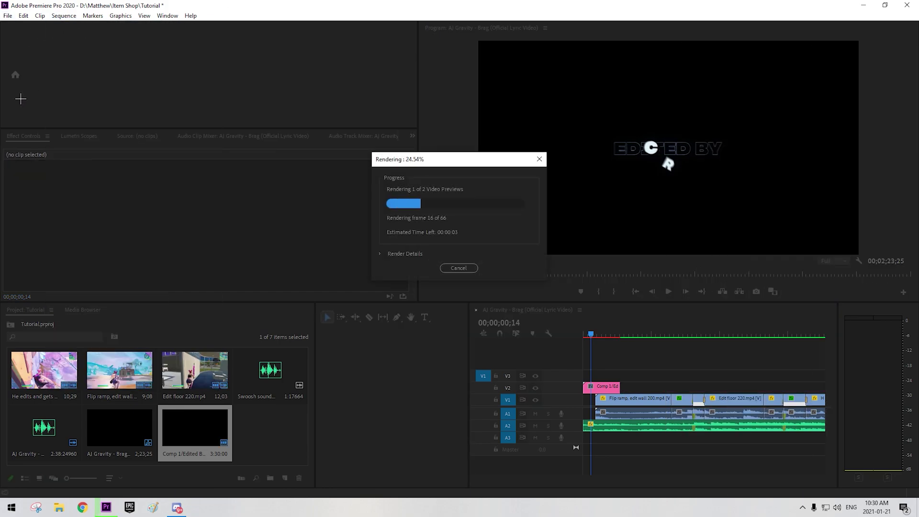